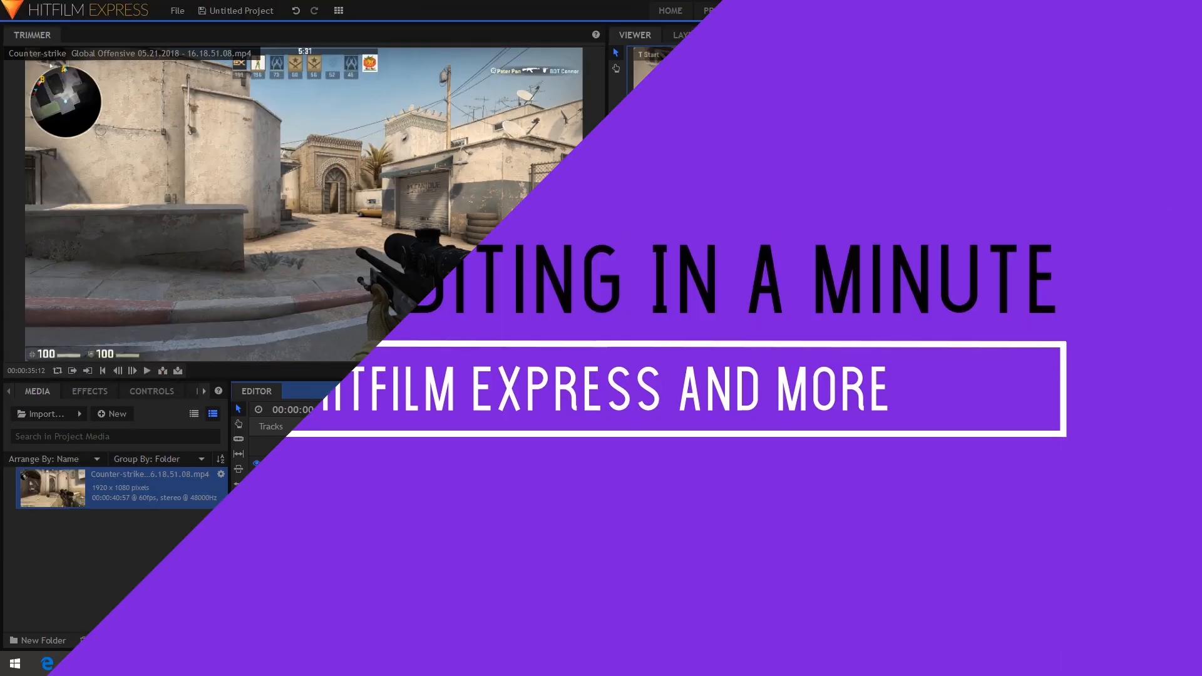
Play the gameplay clip on the timeline to preview it.
{"action": "key", "text": "space"}
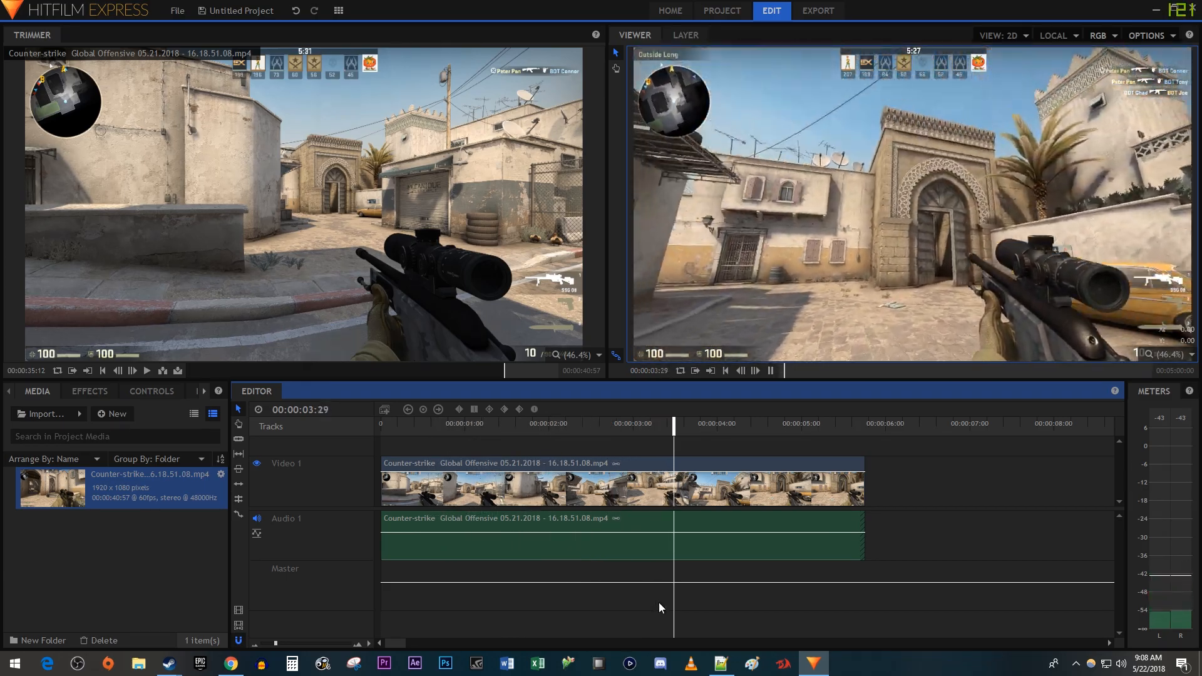
Stop playback and apply the Motion Blur effect to the gameplay video clip.
{"action": "key", "text": "space"}
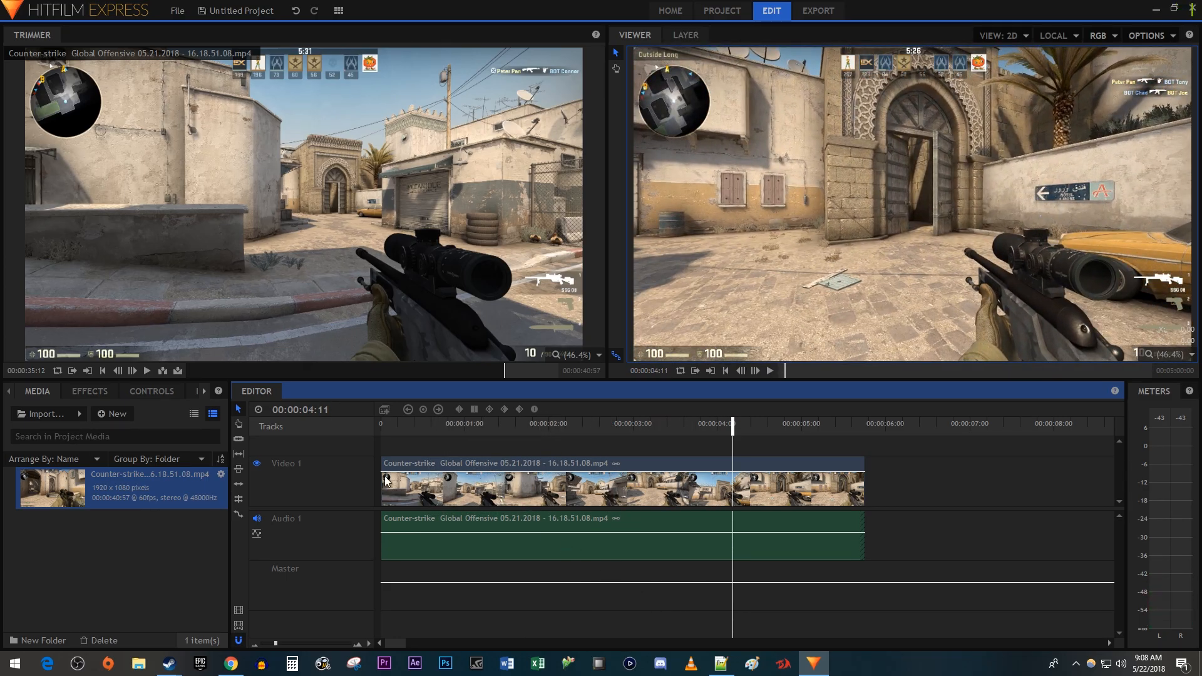
{"action": "left_click", "coordinate": [74, 391]}
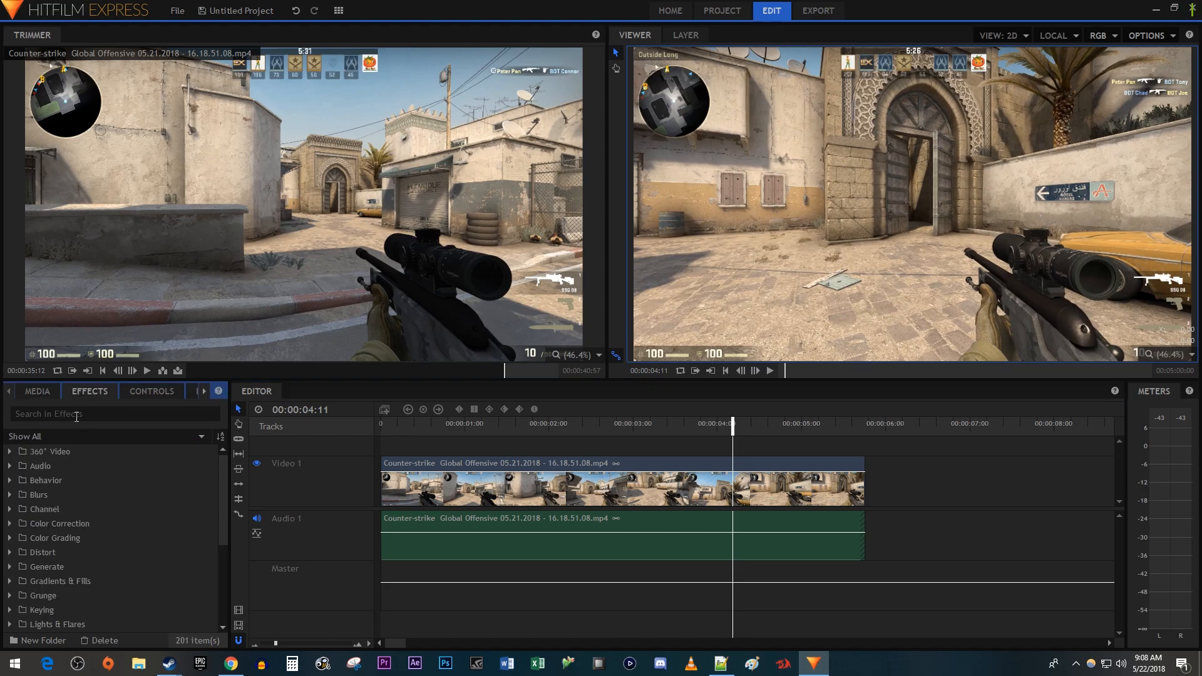
{"action": "type", "text": "motion blur"}
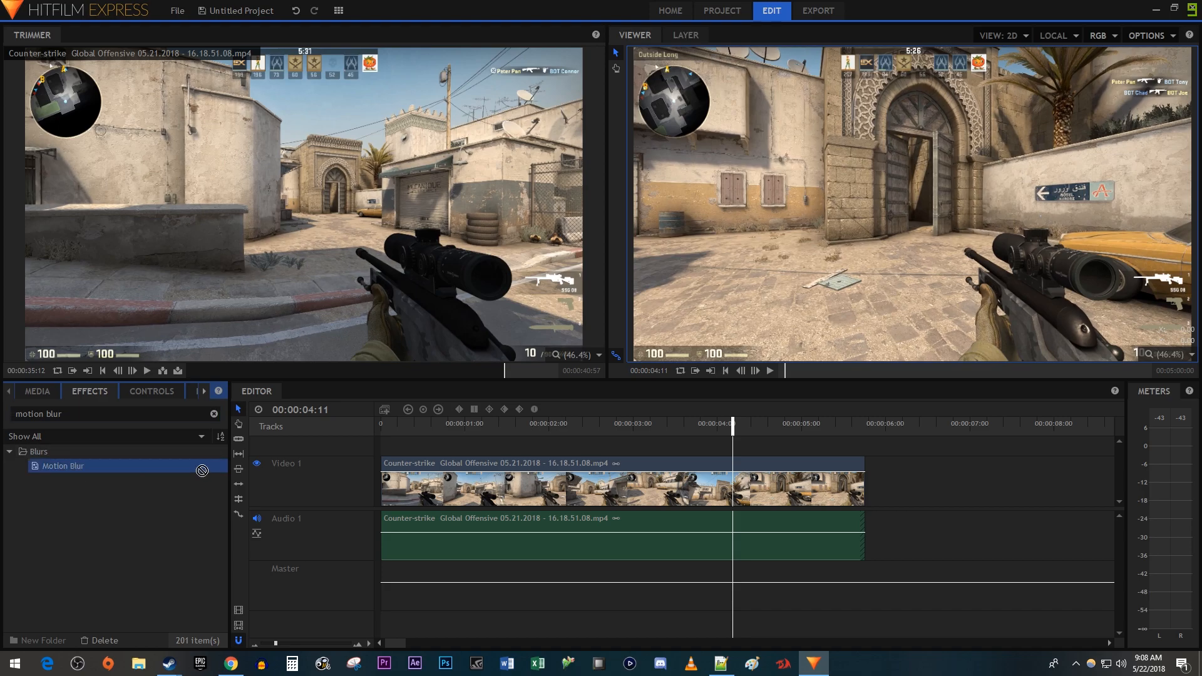
{"action": "left_click_drag", "start_coordinate": [182, 470], "coordinate": [460, 467]}
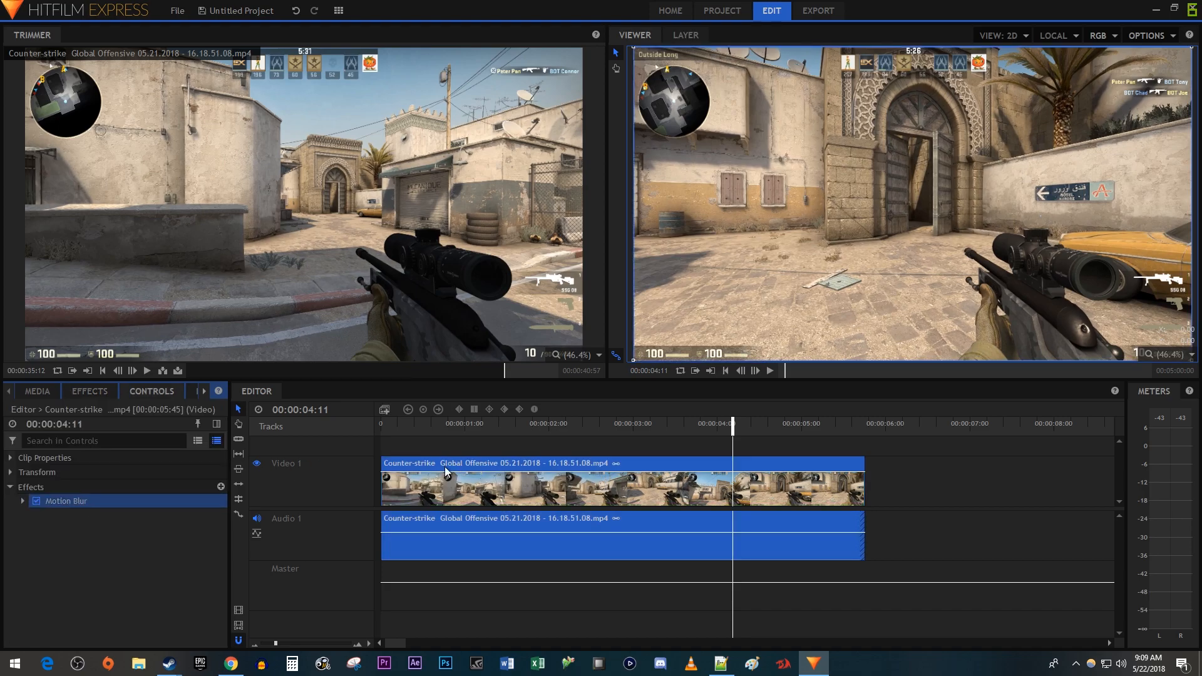
Set Motion Blur mode to Custom with a 360 shutter angle.
{"action": "left_click", "coordinate": [21, 502]}
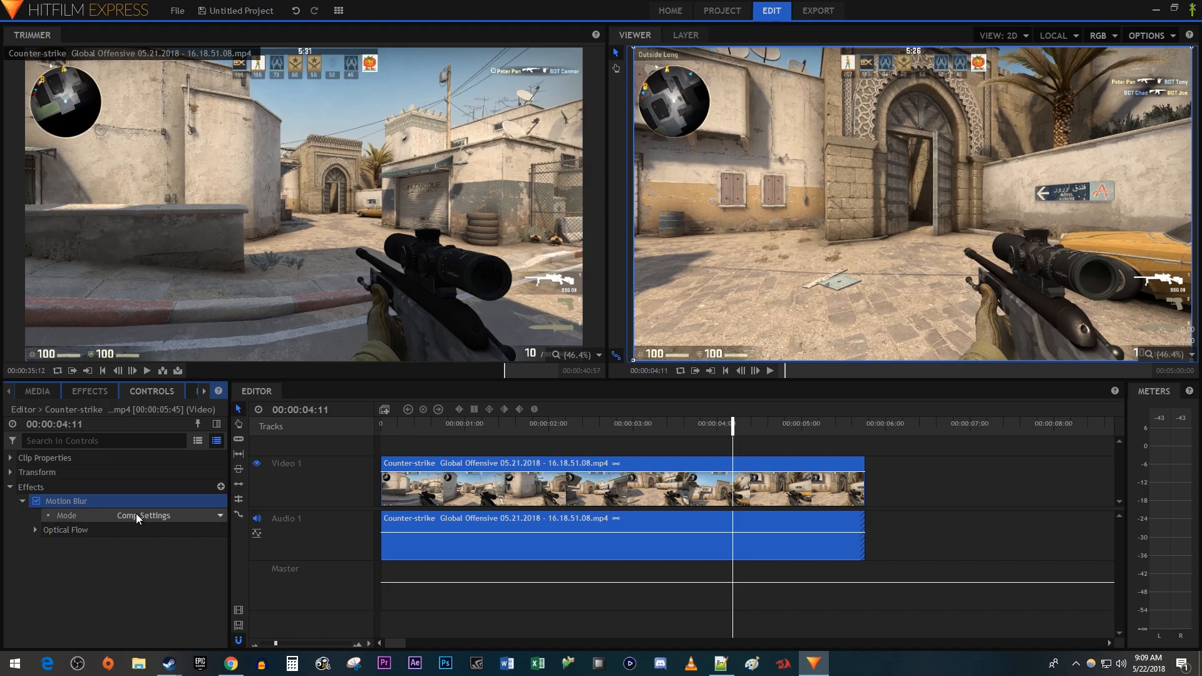
{"action": "left_click", "coordinate": [179, 515]}
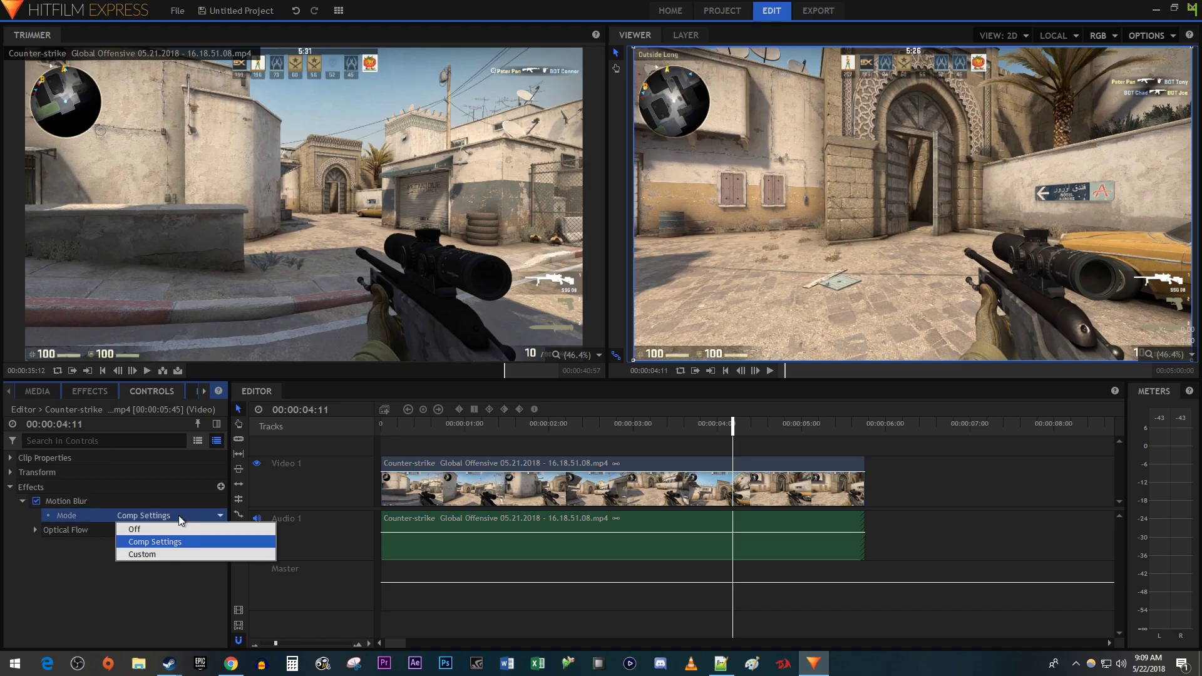
{"action": "left_click", "coordinate": [164, 556]}
{"action": "left_click", "coordinate": [214, 530]}
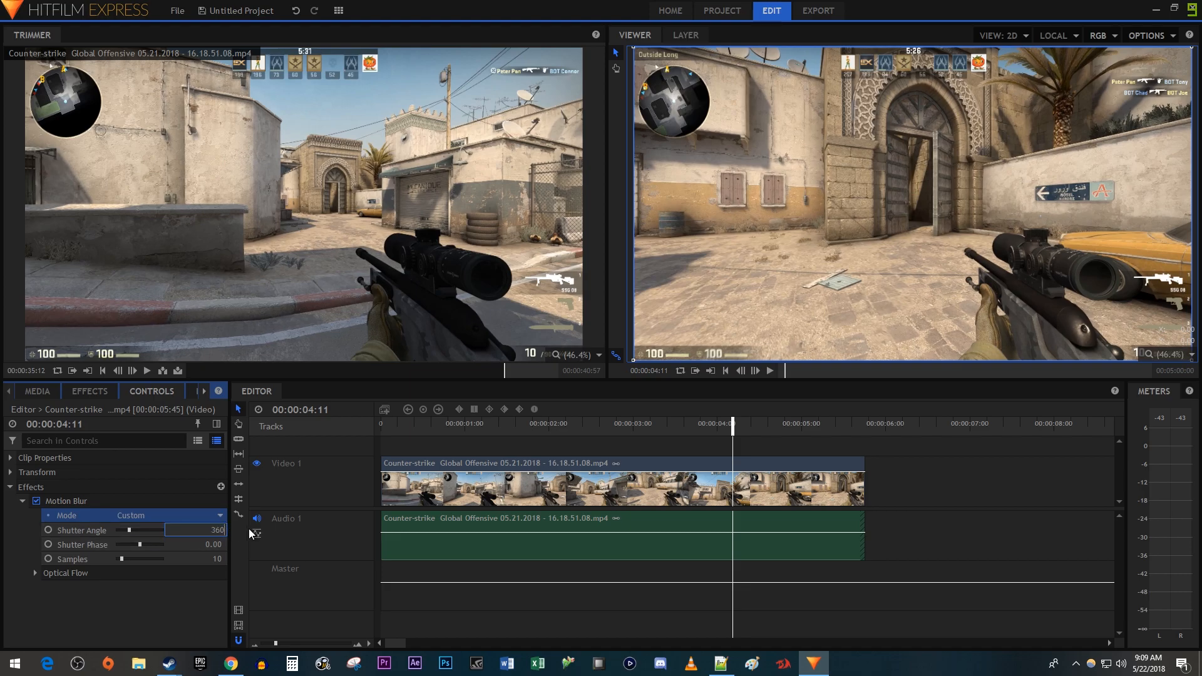
{"action": "key", "text": "Return"}
Play the blurred clip from the beginning to check the result.
{"action": "key", "text": "Home"}
{"action": "key", "text": "space"}
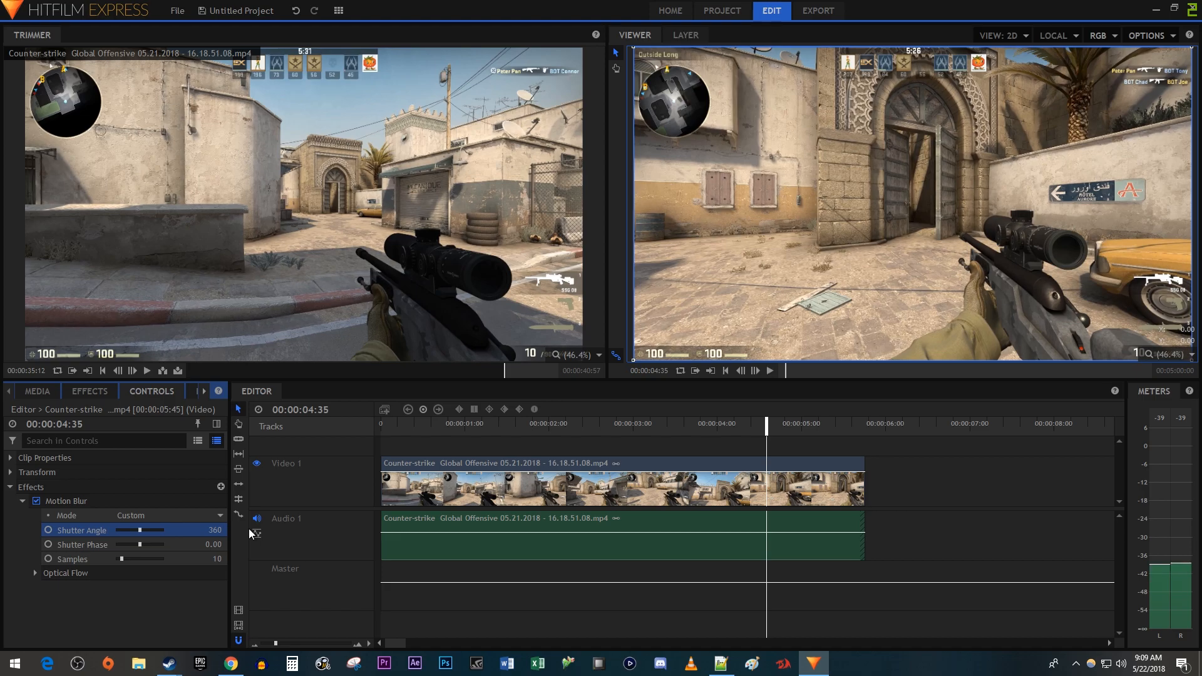
Queue and render the timeline as Editor.mp4, then show its output folder.
{"action": "left_click", "coordinate": [239, 612]}
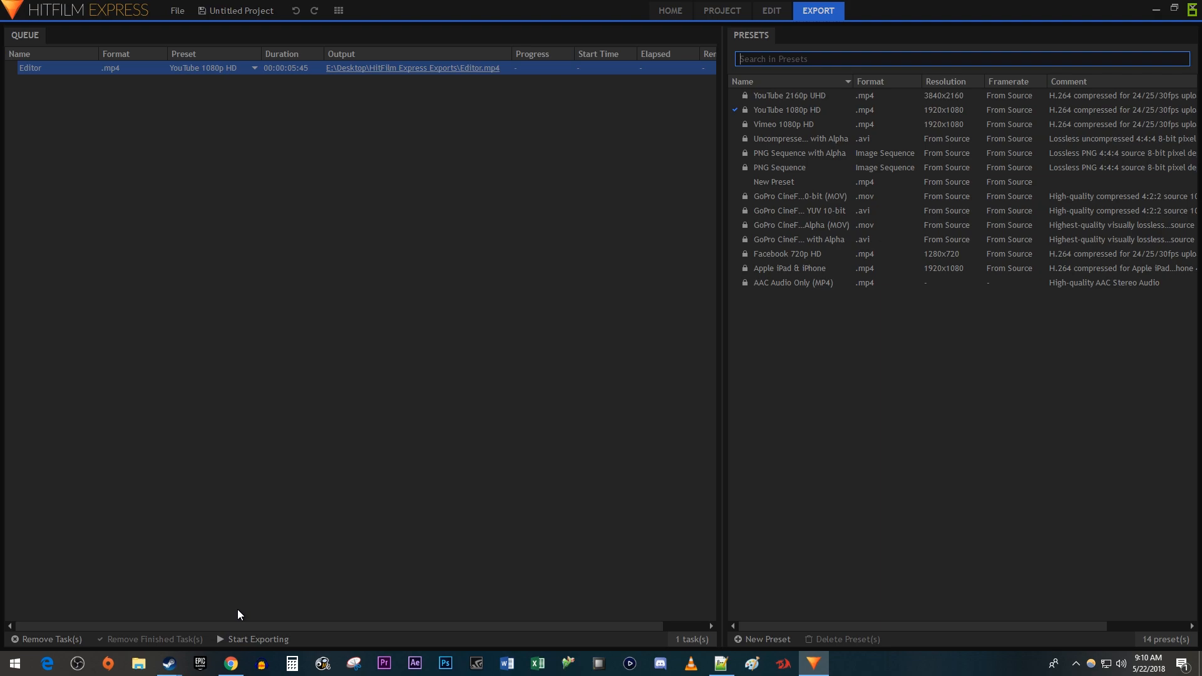
{"action": "left_click", "coordinate": [260, 637]}
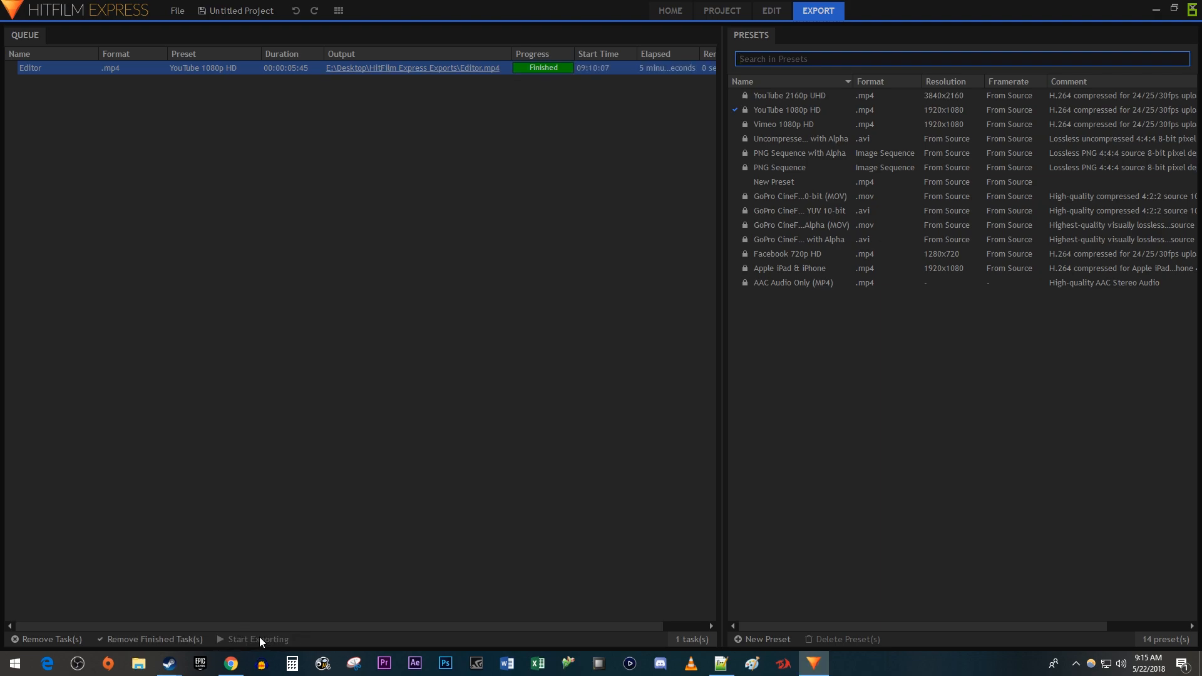
{"action": "left_click", "coordinate": [384, 72]}
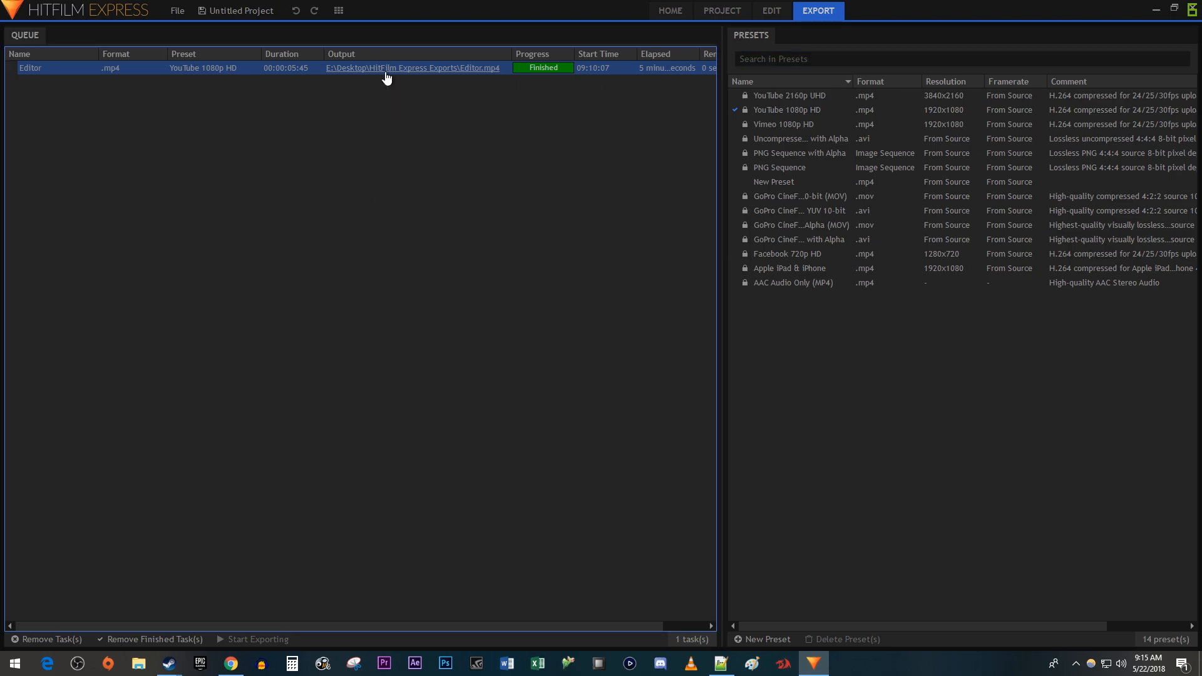
Play the exported Editor.mp4 in VLC media player.
{"action": "double_click", "coordinate": [260, 275]}
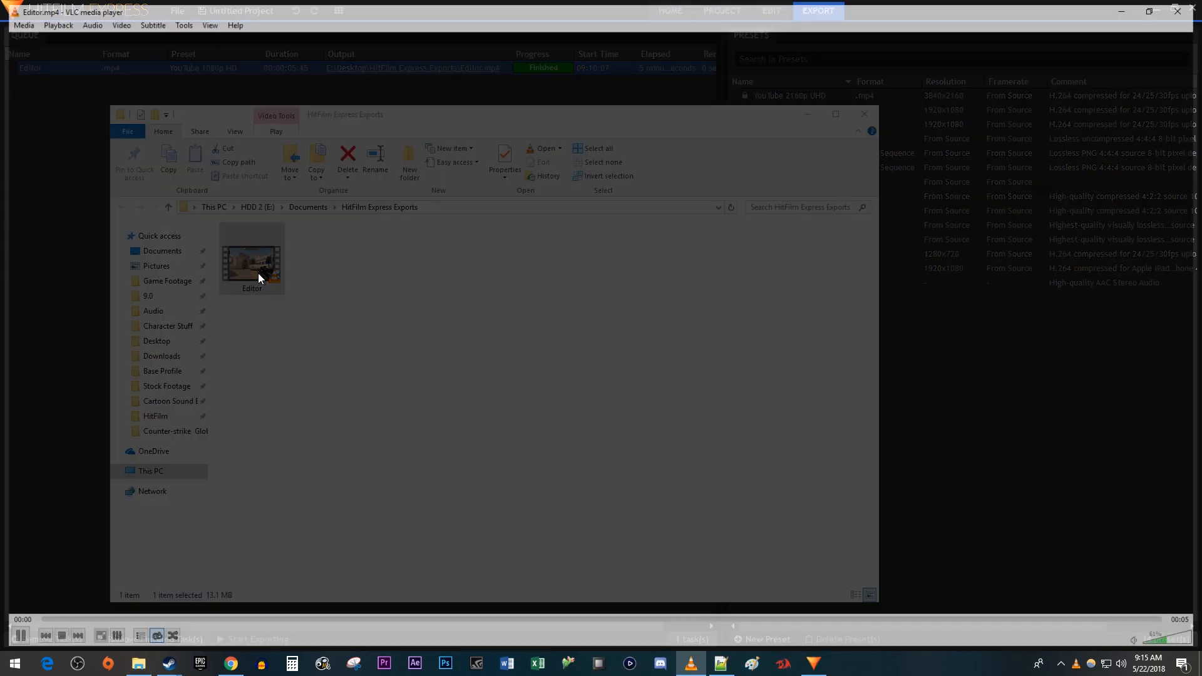